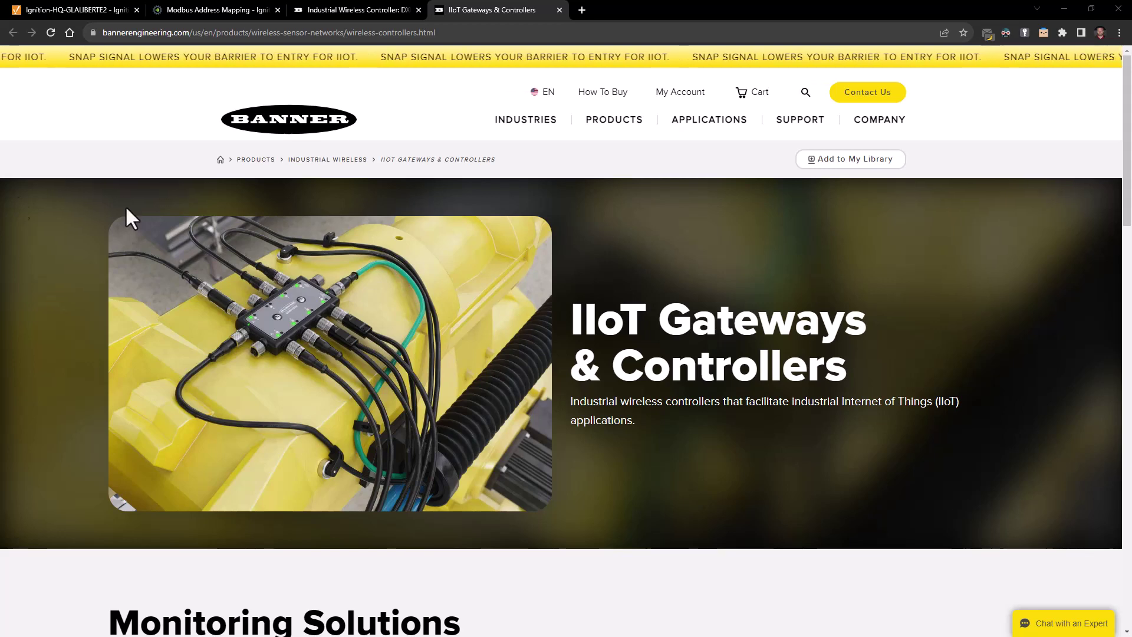
- Scroll through Banner's IIoT controller series, then return to the Ignition gateway tab
scroll(657, 288, "down", 15)
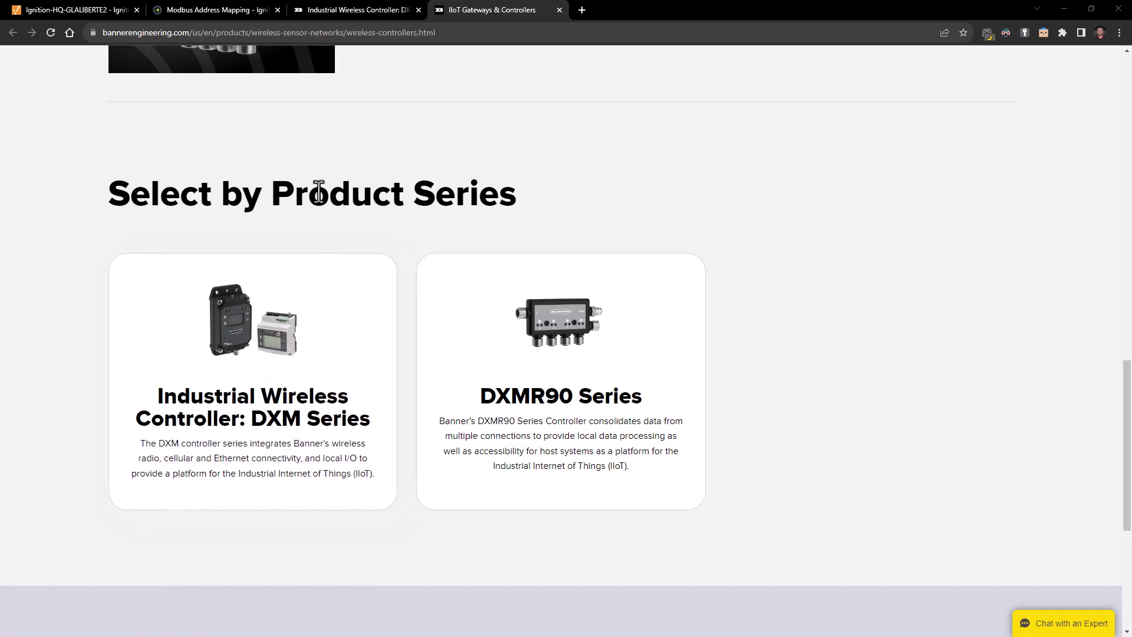
left_click(80, 9)
- Navigate to the gateway's Config > OPC UA > Device Connections list
left_click(16, 117)
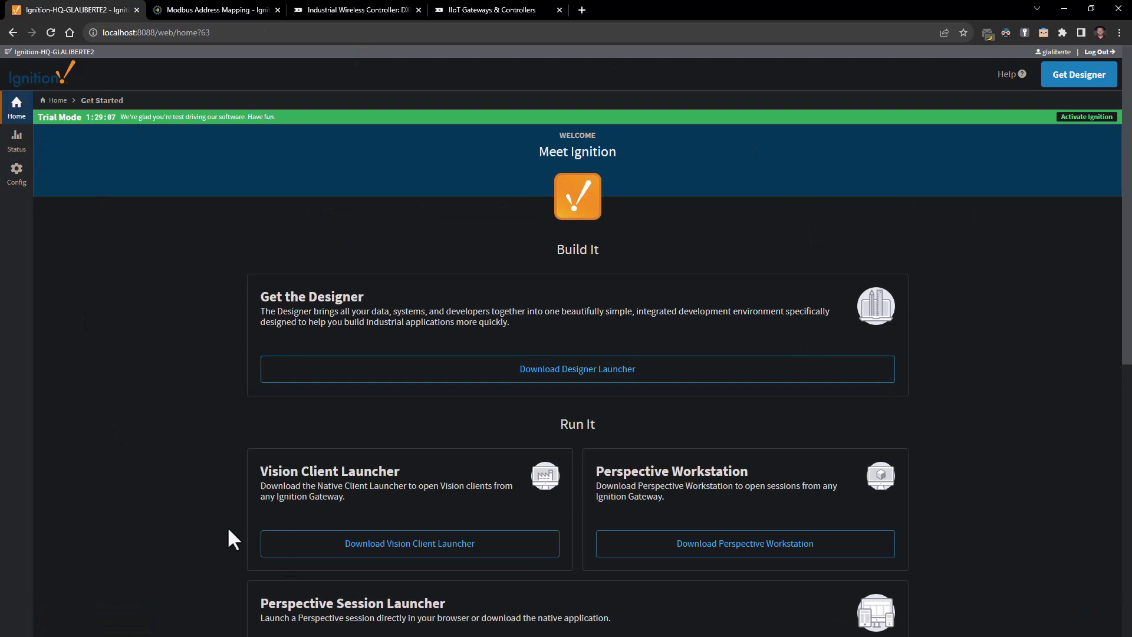
left_click(20, 179)
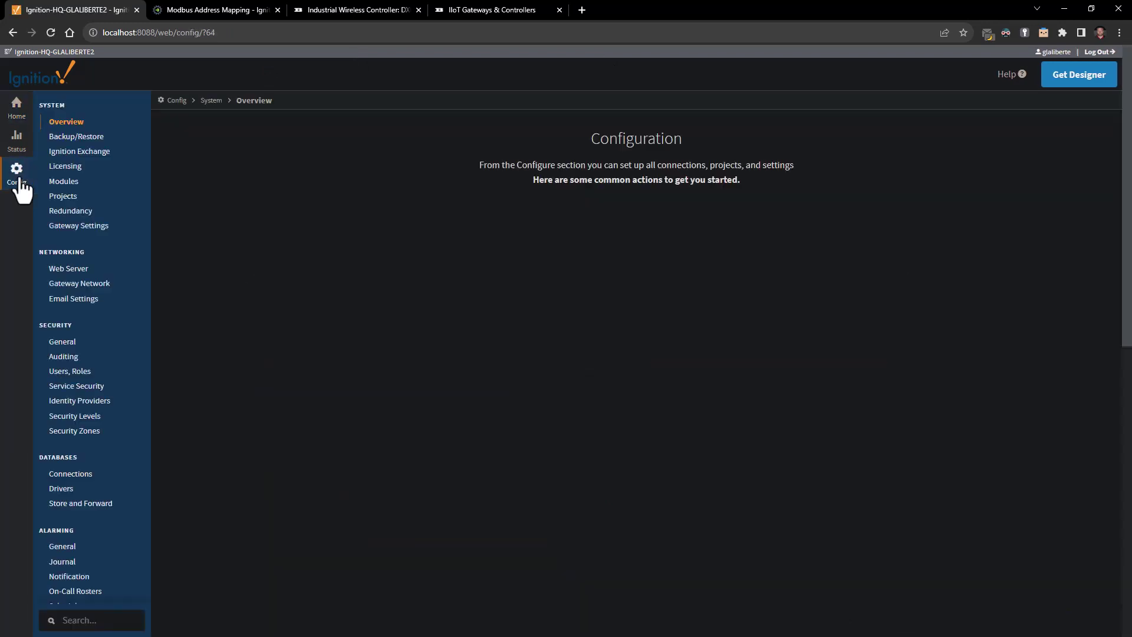
scroll(100, 260, "down", 6)
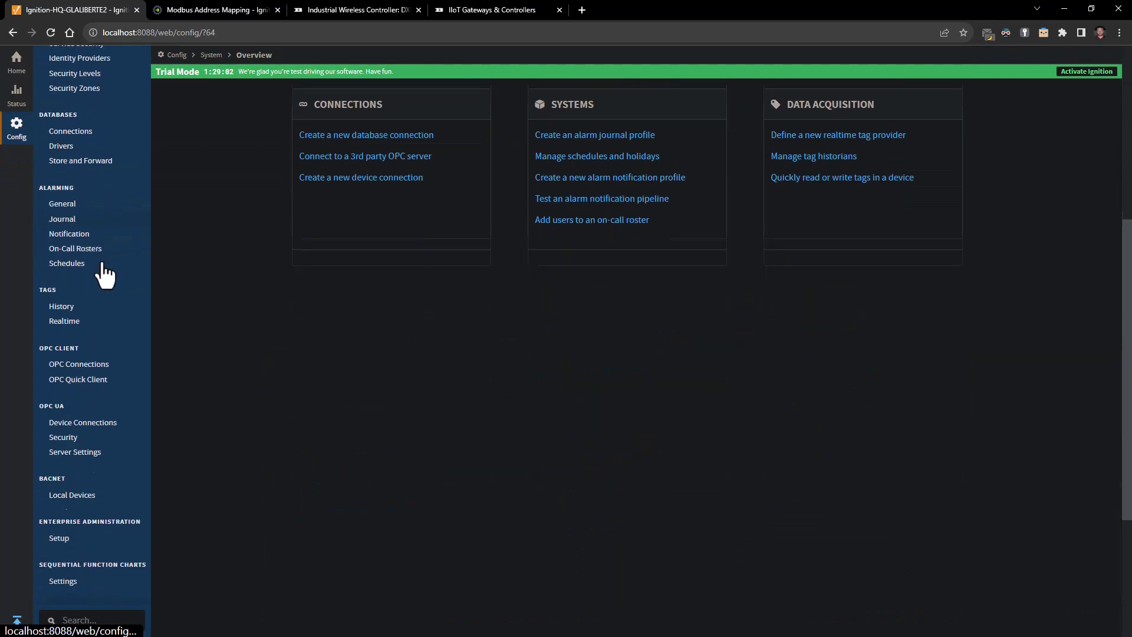
scroll(104, 269, "down", 3)
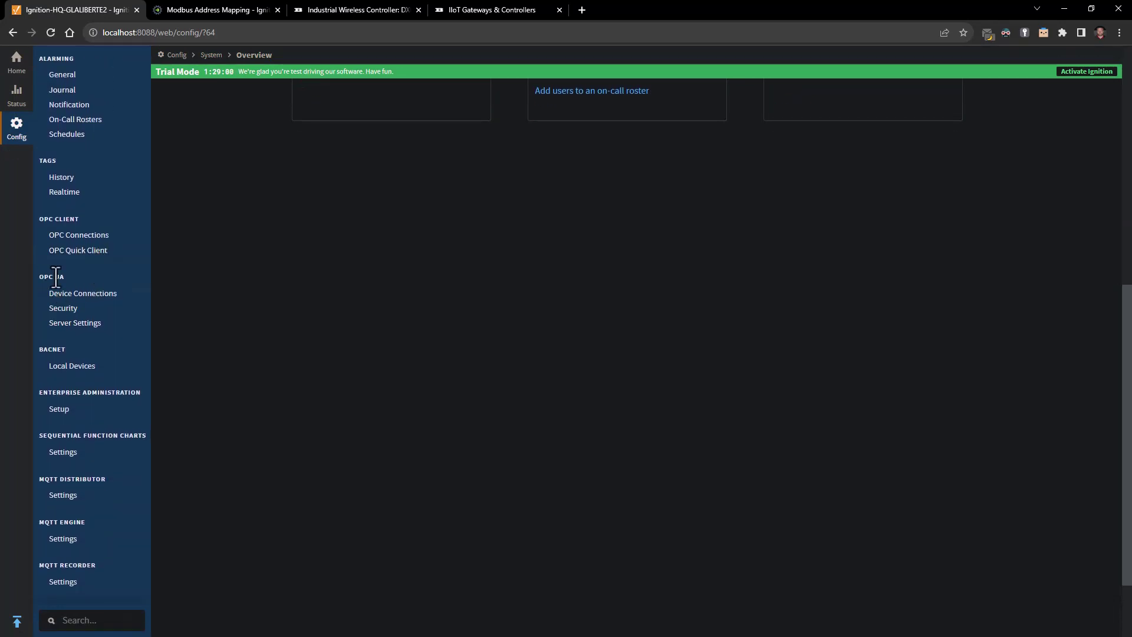
left_click(88, 294)
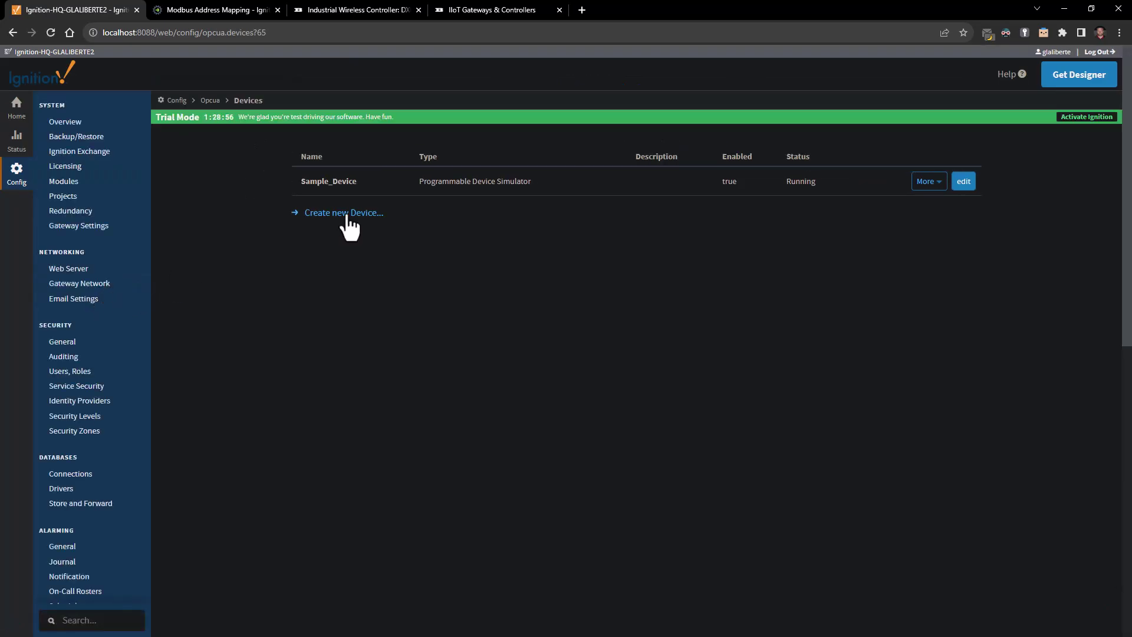
- Create a new Modbus TCP device and continue to its settings form
left_click(348, 215)
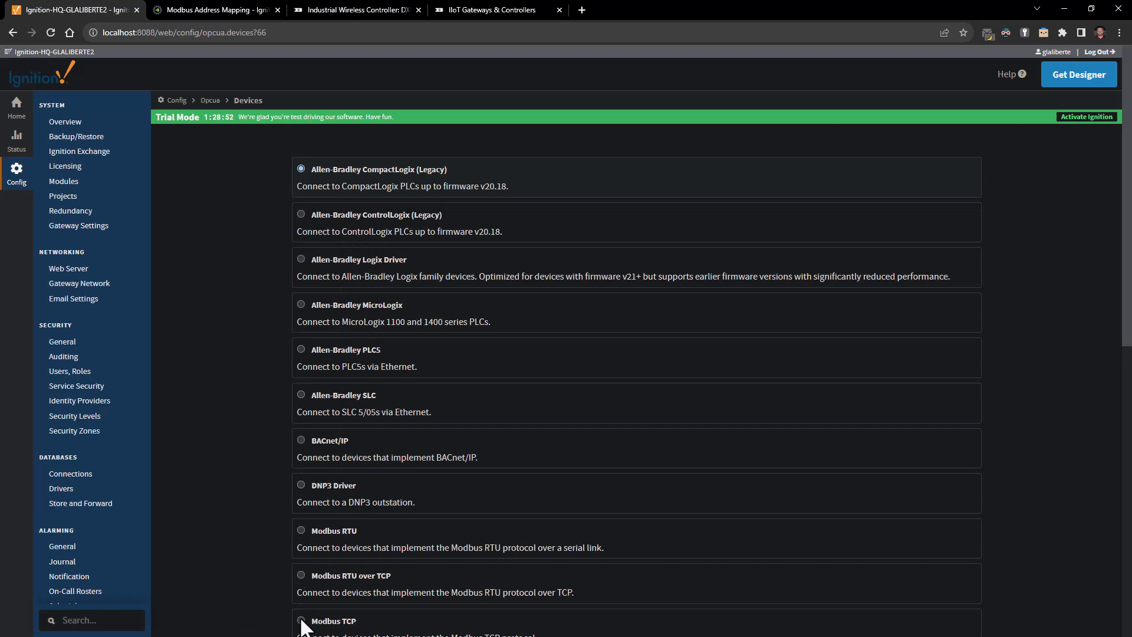
left_click(302, 621)
scroll(369, 569, "down", 2)
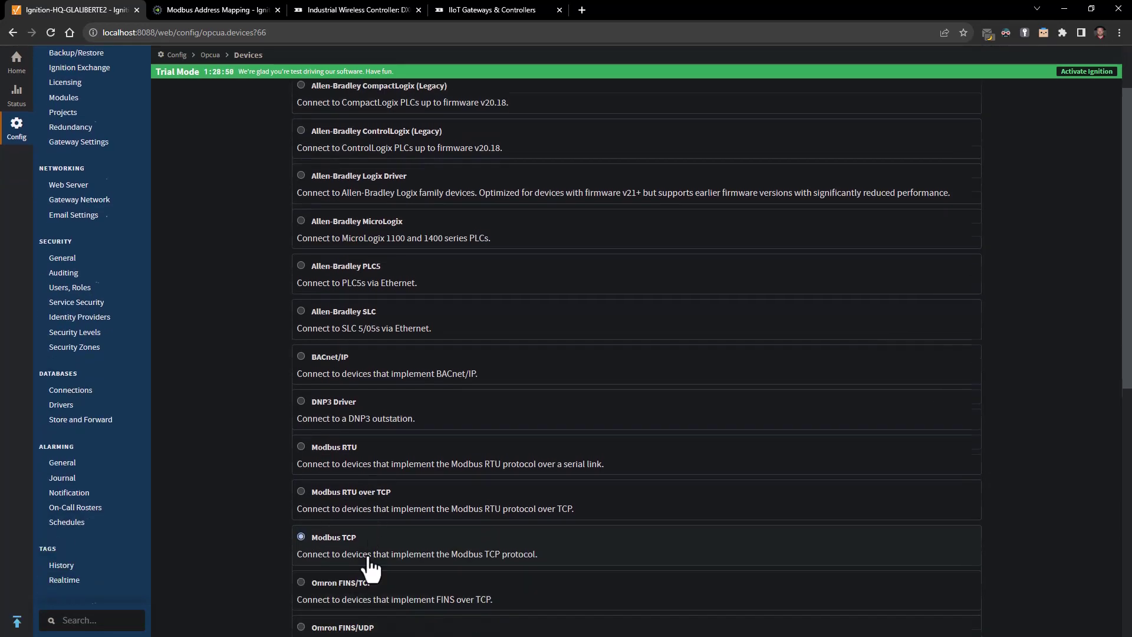
scroll(371, 566, "down", 6)
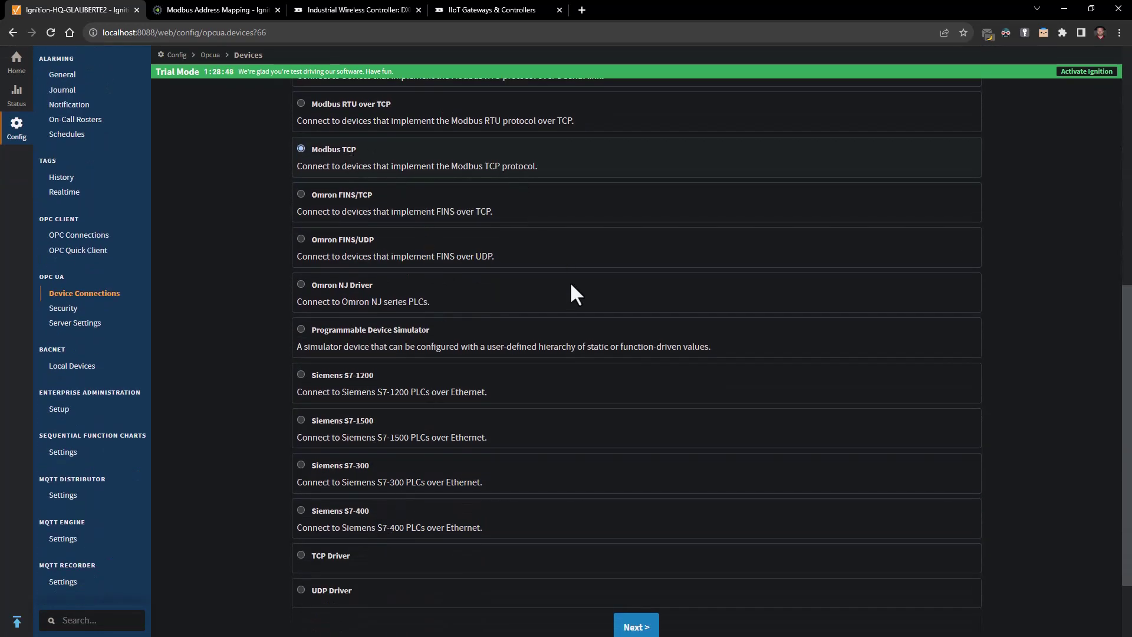
scroll(575, 295, "down", 2)
left_click(640, 534)
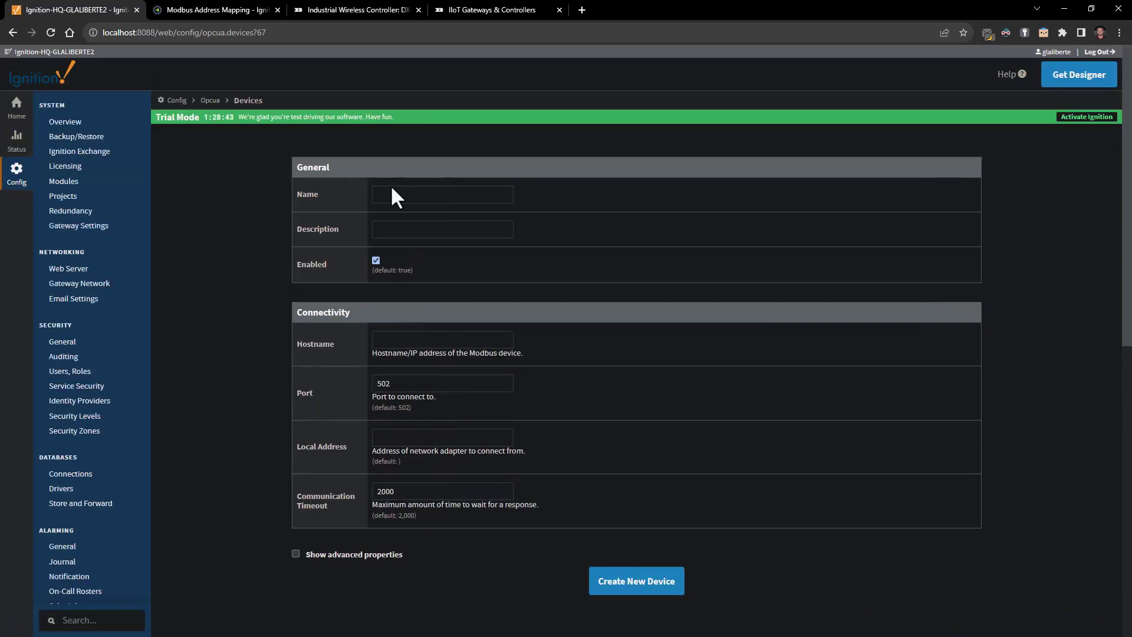
- Enter name DXMR90-X1 and hostname 192.168.0.1, leaving the port at 502
left_click(396, 199)
type("DXMR90-X1")
left_click(390, 341)
type("192.16")
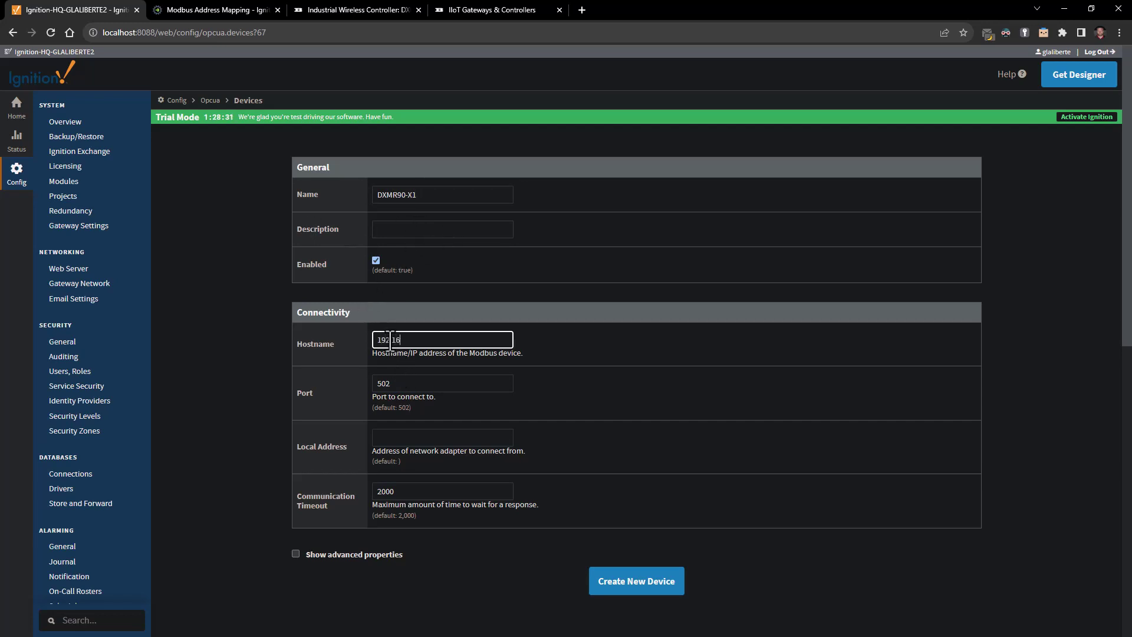
type("8.0.1")
key("Tab")
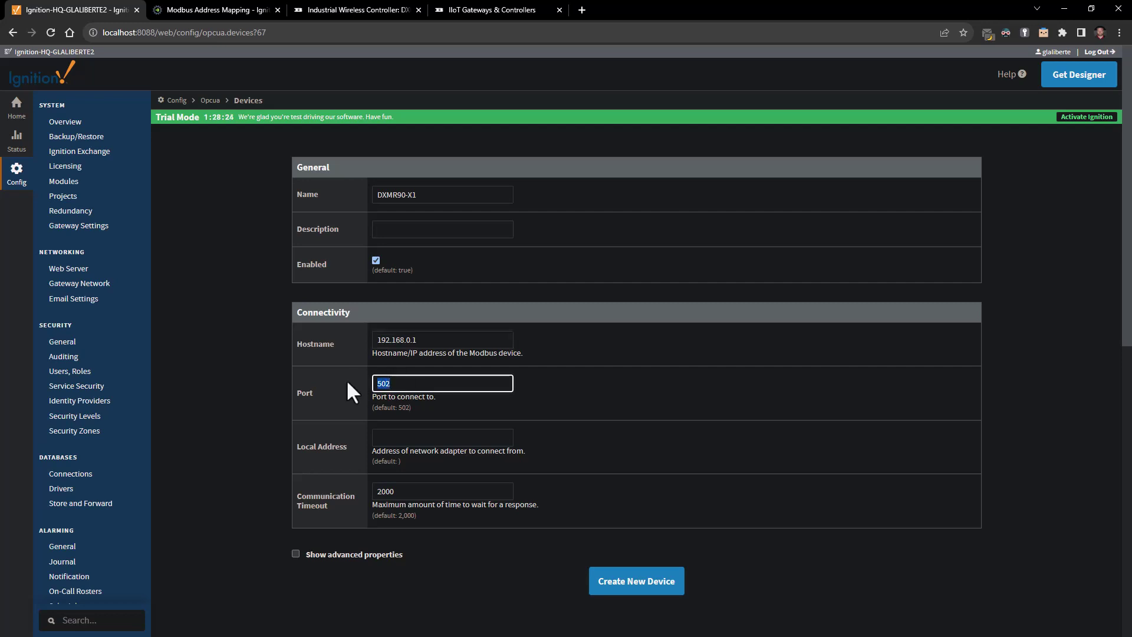
key("Tab")
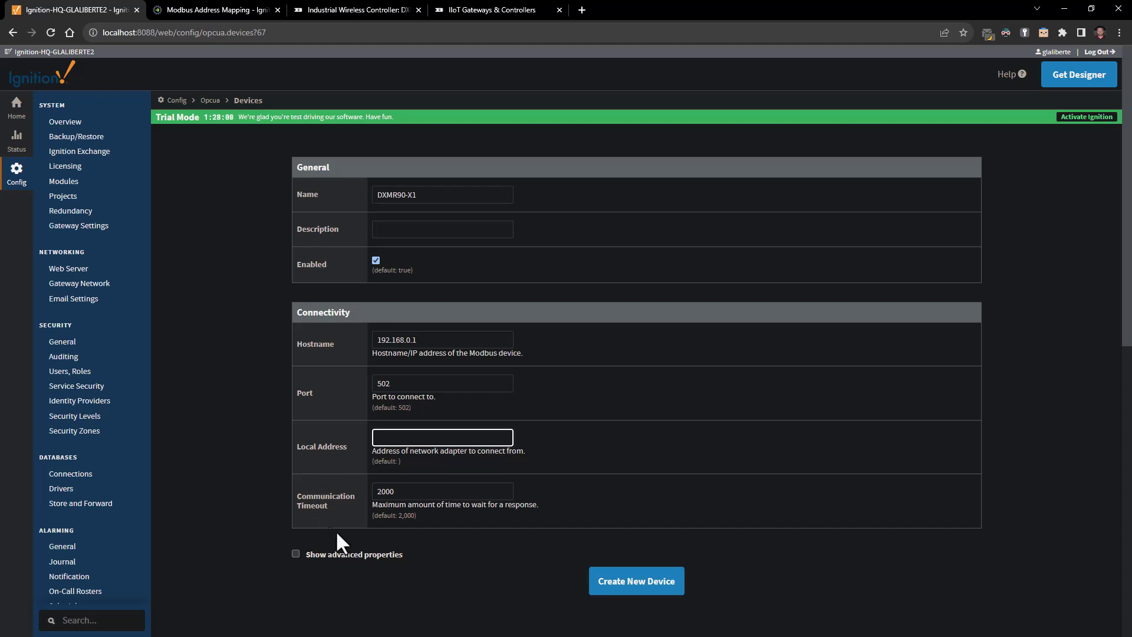
- Create the DXMR90-X1 device and open its Addresses mapping page
left_click(651, 591)
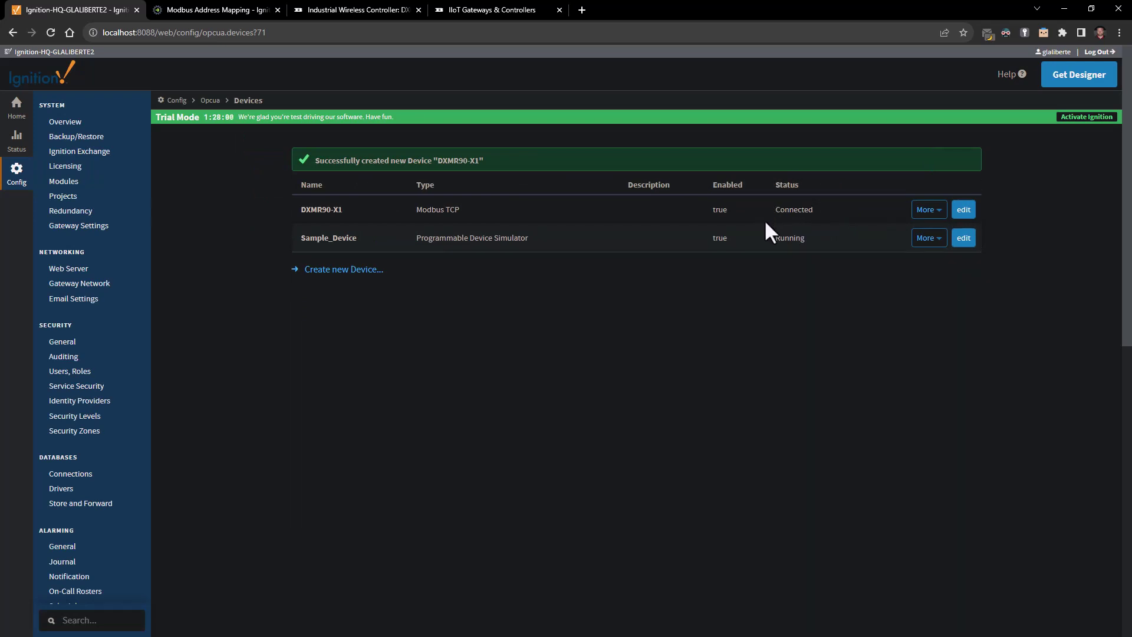
left_click(932, 214)
left_click(934, 237)
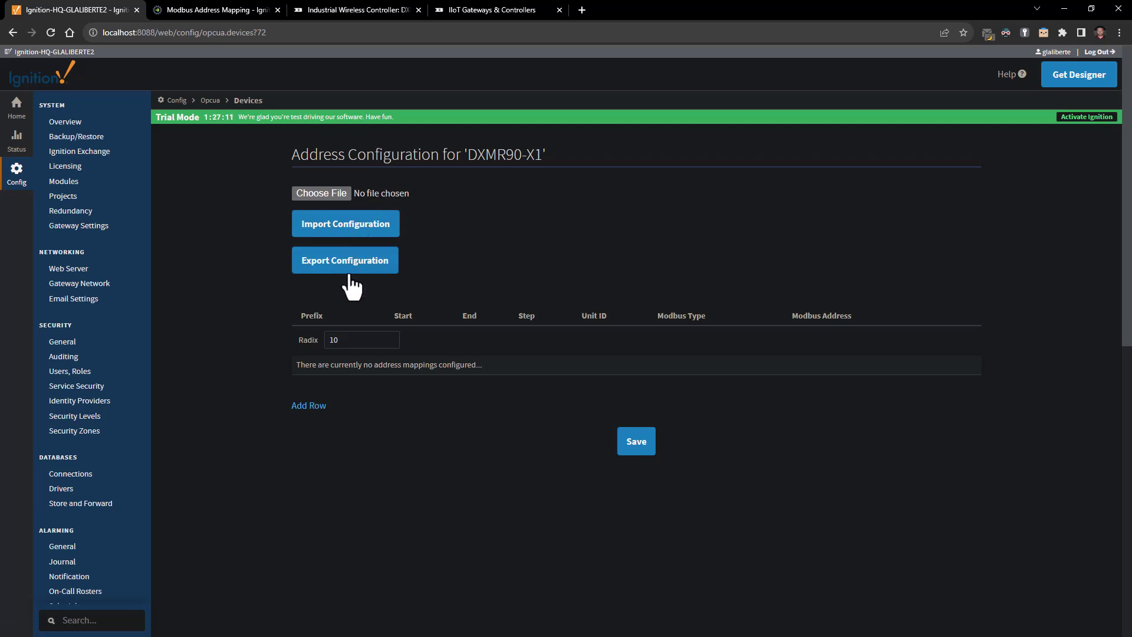
- Add an address mapping row with prefix Sensor5 and Unit ID 1
left_click(305, 411)
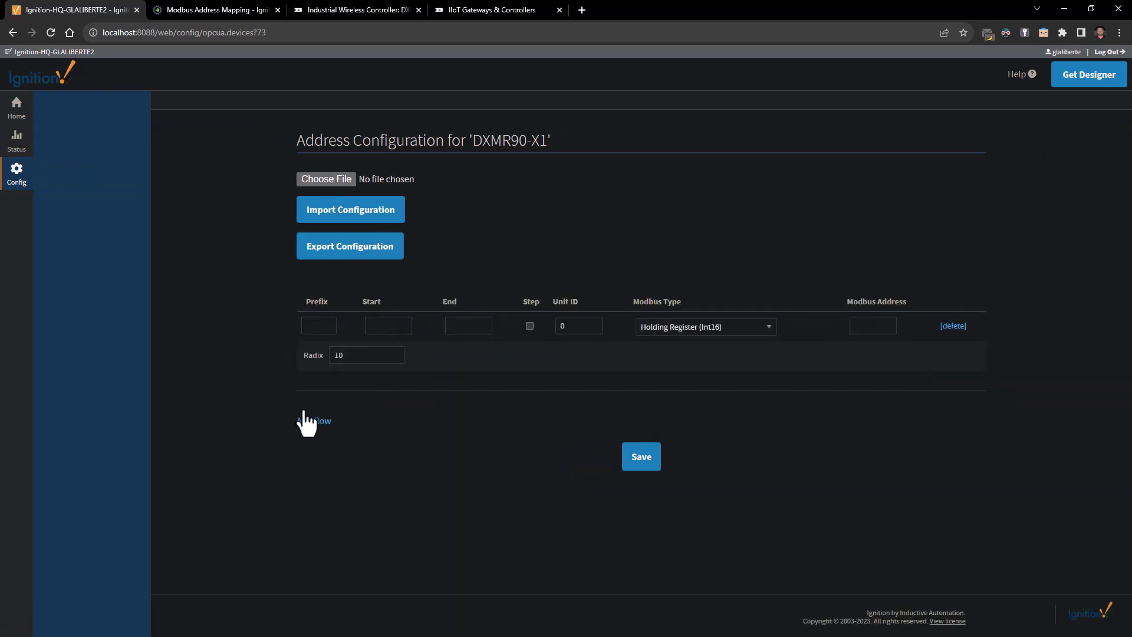
left_click(308, 339)
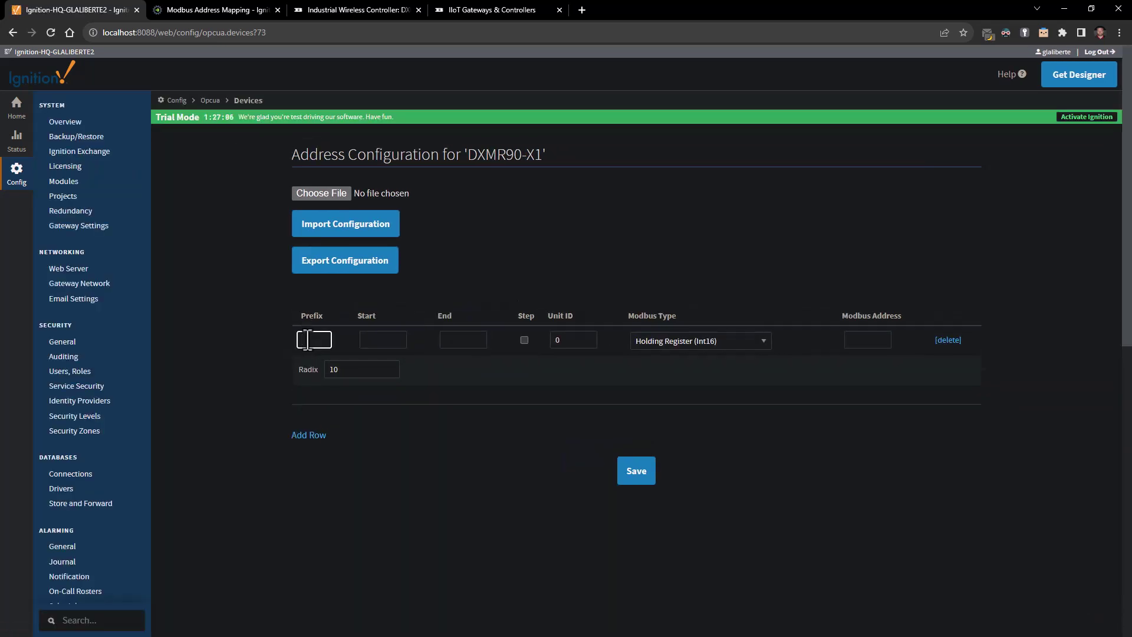
type("Sensor5")
left_click(556, 341)
double_click(556, 342)
type("1")
- Set the row's Modbus type to Holding Register (UInt16)
left_click(752, 347)
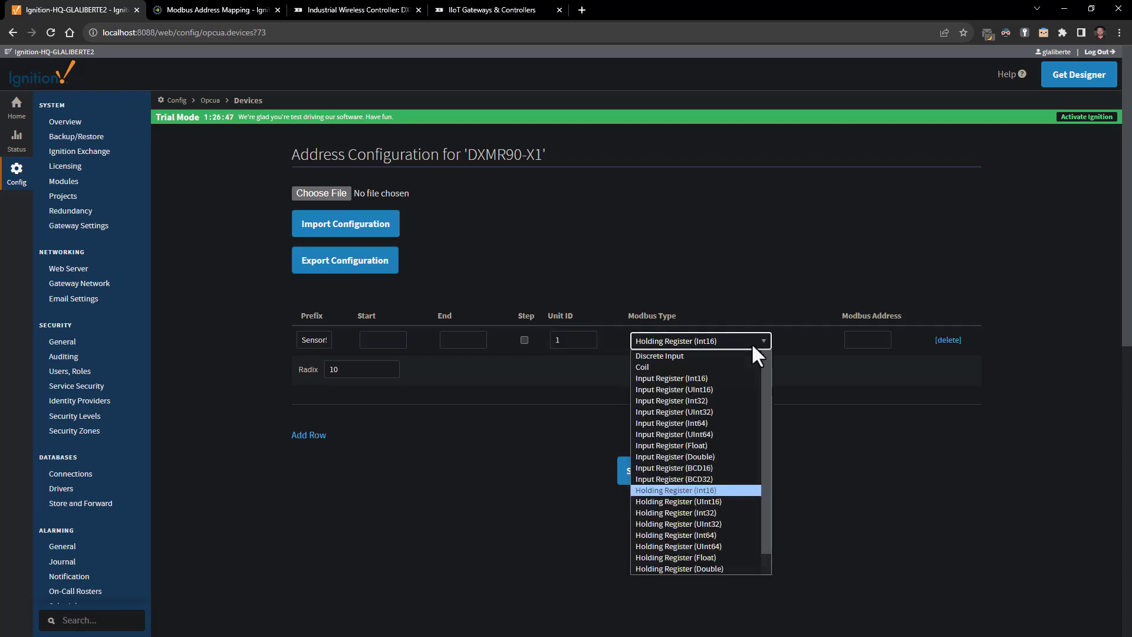
left_click(712, 502)
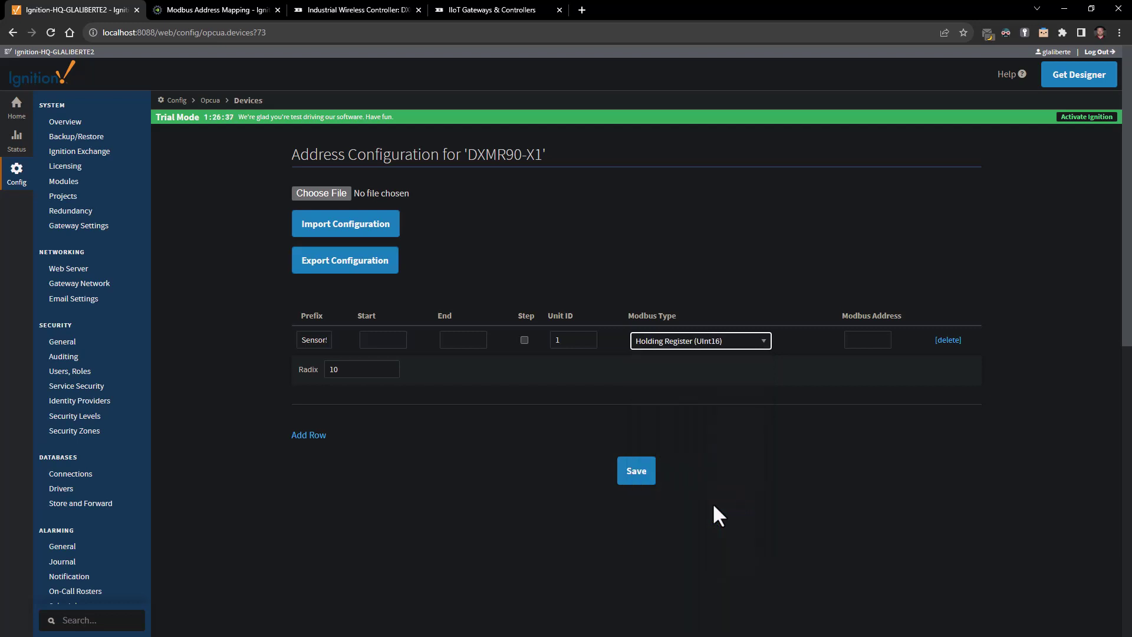
left_click(761, 342)
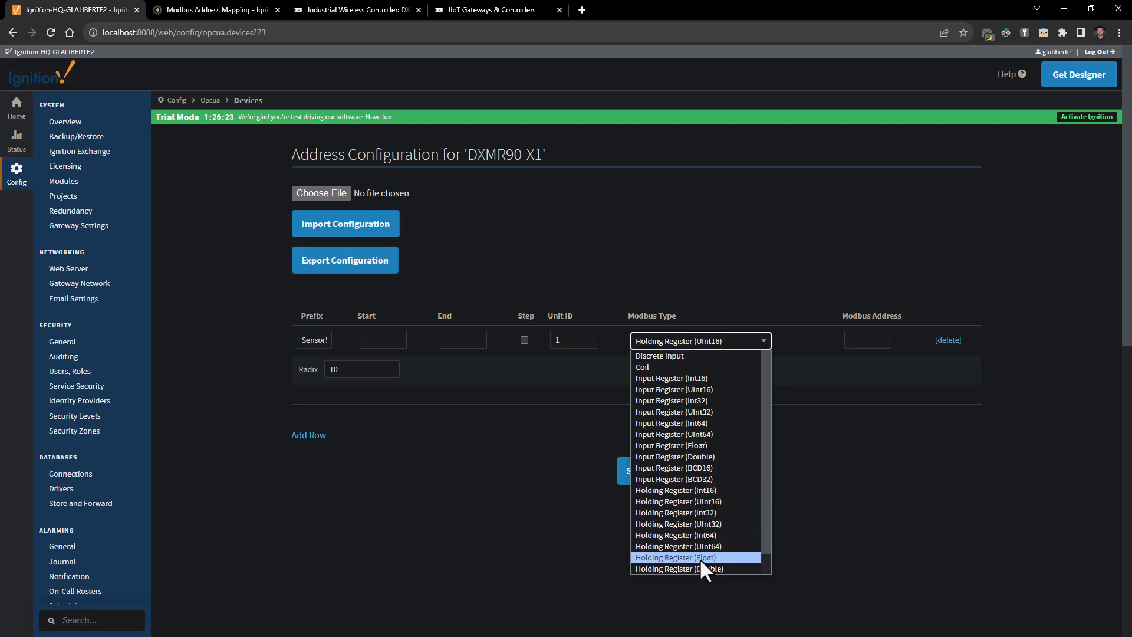
left_click(711, 503)
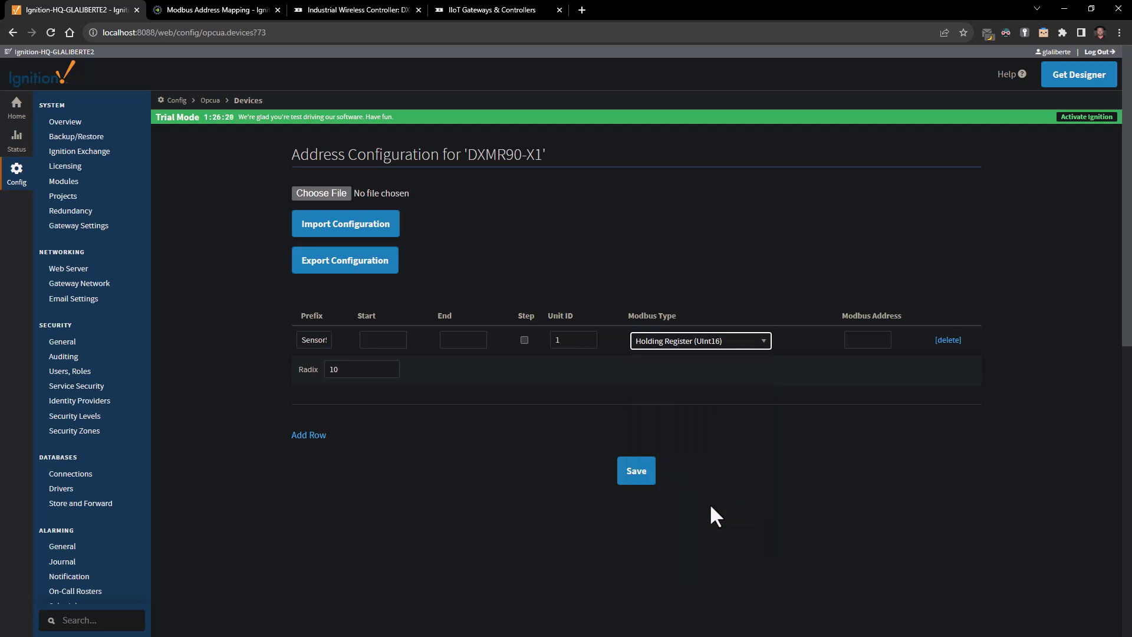
left_click(864, 340)
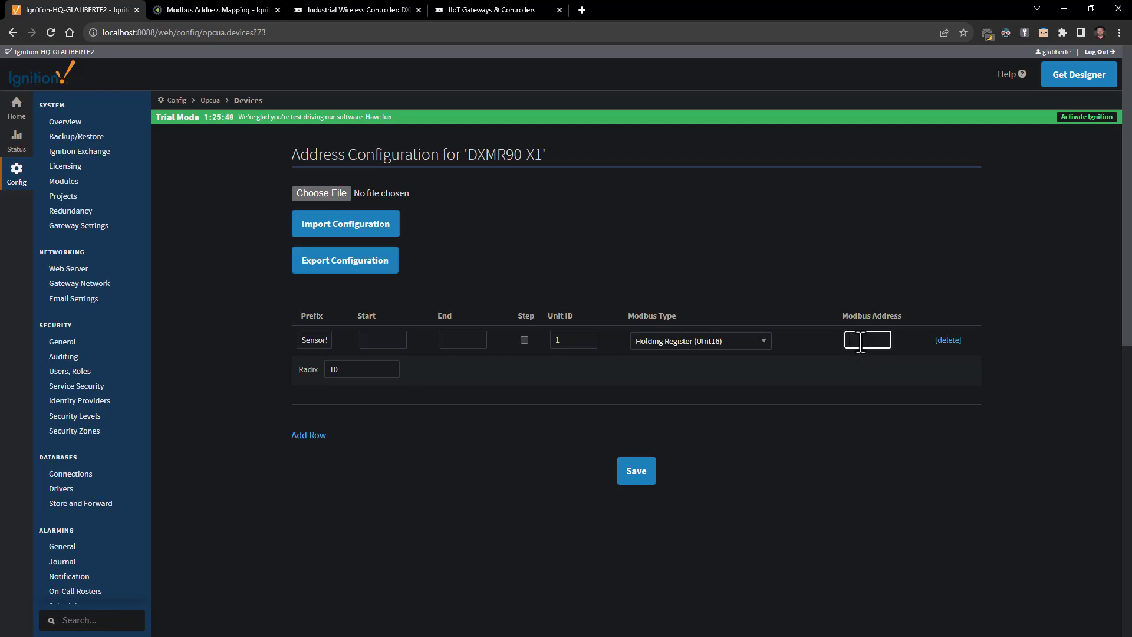
- Enter Modbus address 21 with a Start of 21 and End of 25
type("21")
left_click(376, 339)
type("21")
left_click(449, 340)
type("2")
double_click(384, 343)
key("Tab")
type("5")
- Re-edit the Start and End fields to correct the 21–25 address range
left_click(388, 340)
type("001")
key("Tab")
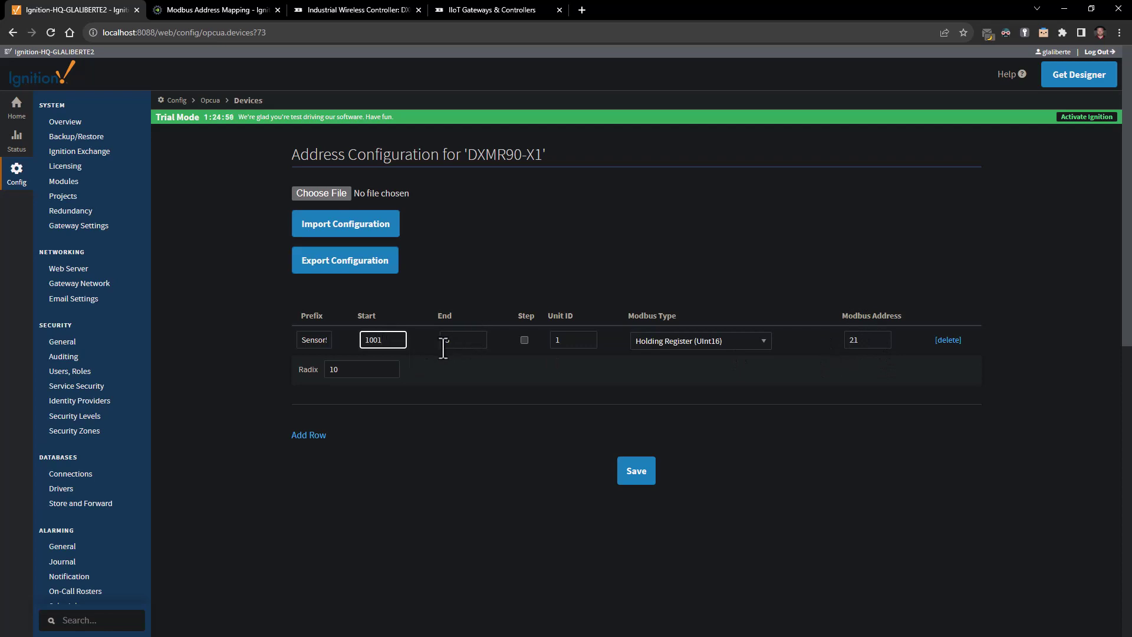
key("BackSpace")
type("1005")
left_click_drag(377, 340, 334, 340)
type("21")
left_click_drag(458, 340, 432, 338)
- Save the address mapping and open the OPC Quick Client
left_click(647, 477)
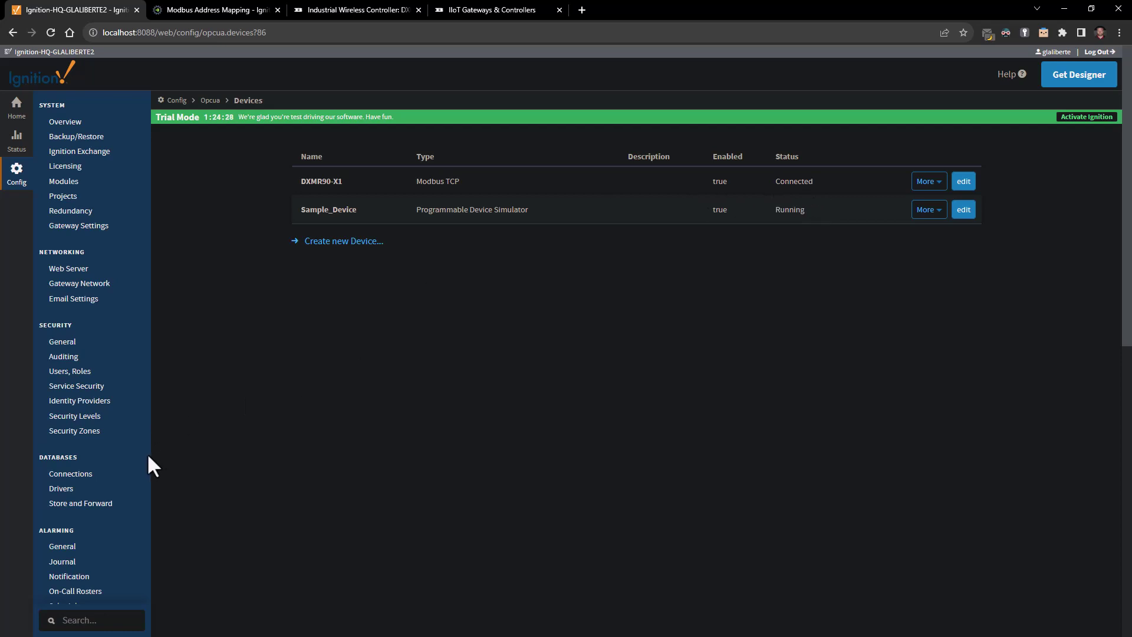
scroll(107, 447, "down", 5)
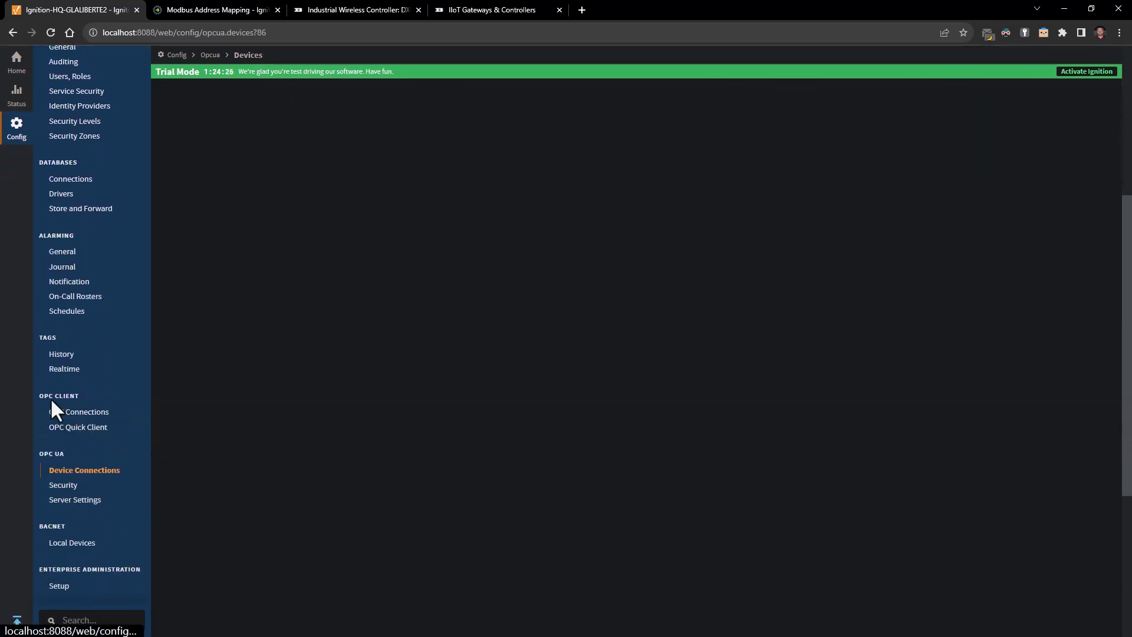
left_click_drag(55, 395, 85, 395)
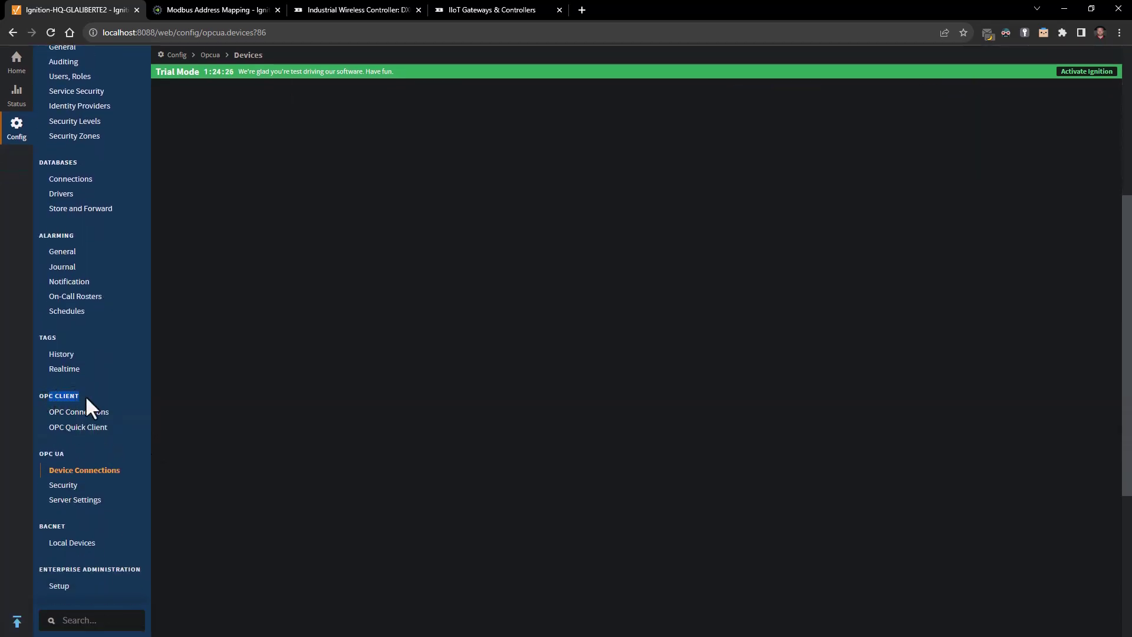
left_click(80, 430)
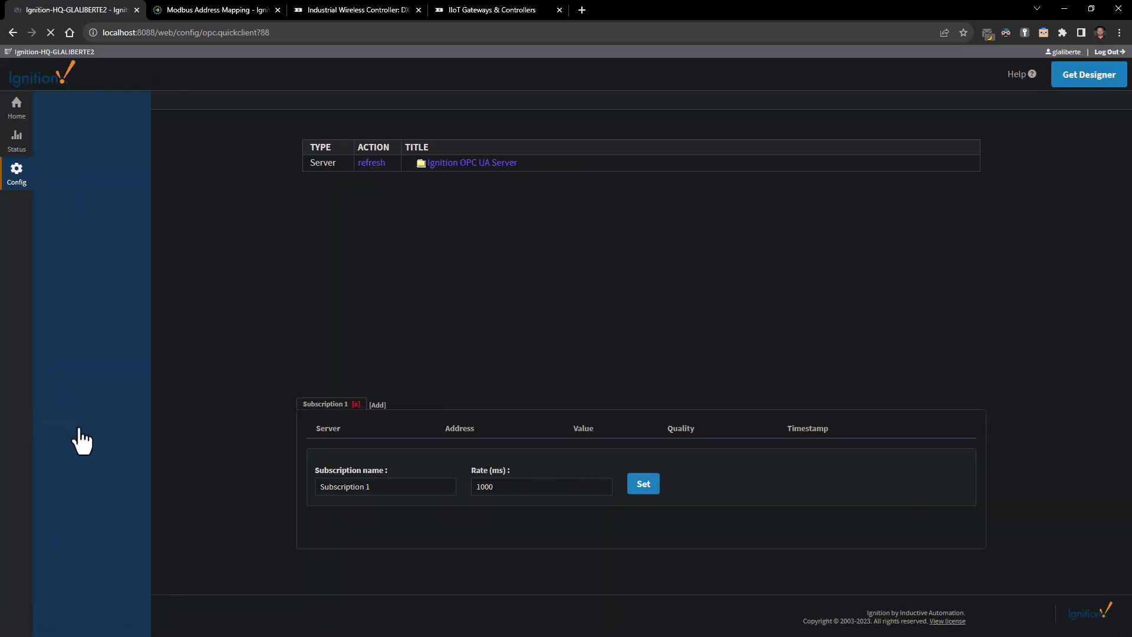
- Expand Ignition OPC UA Server > Devices > DXMR90-X1 > UnitId 1
left_click(406, 177)
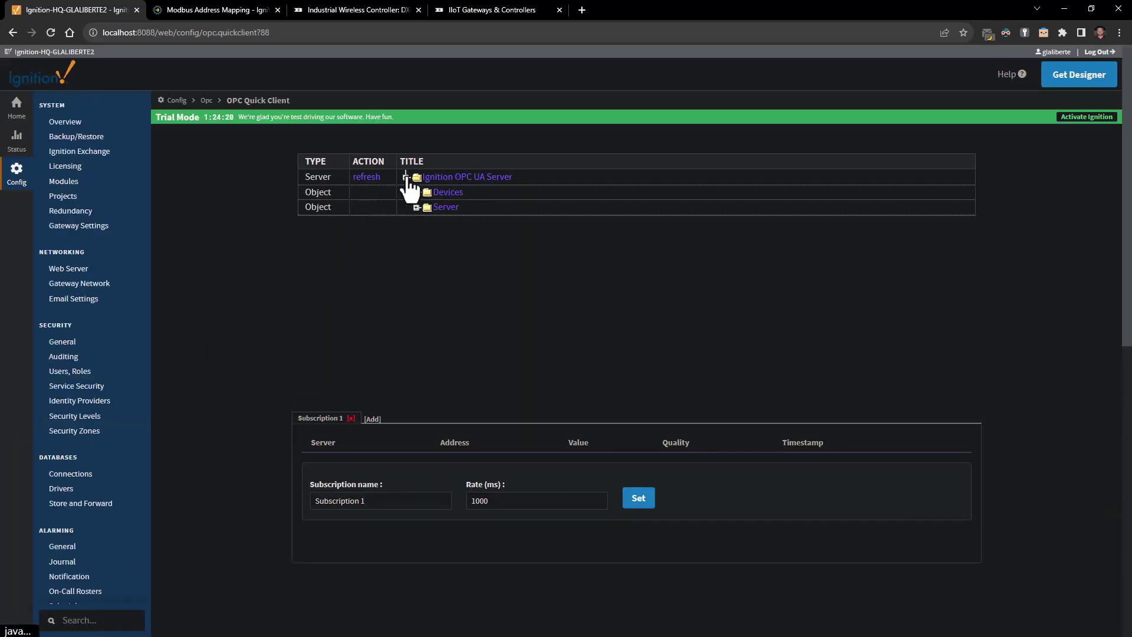
left_click(417, 193)
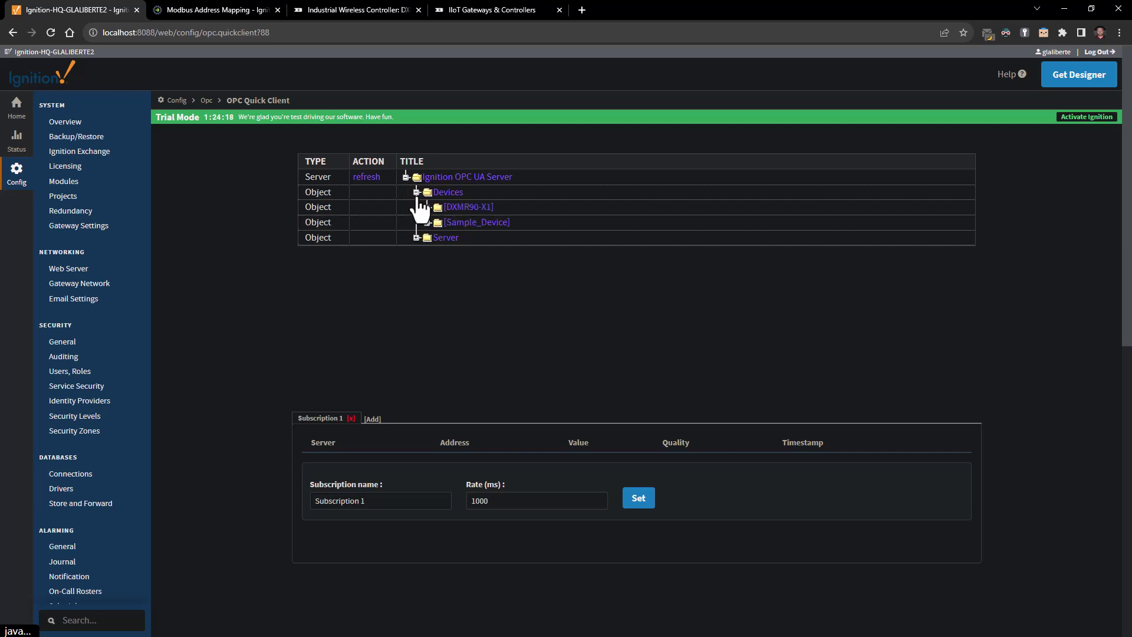
left_click(427, 208)
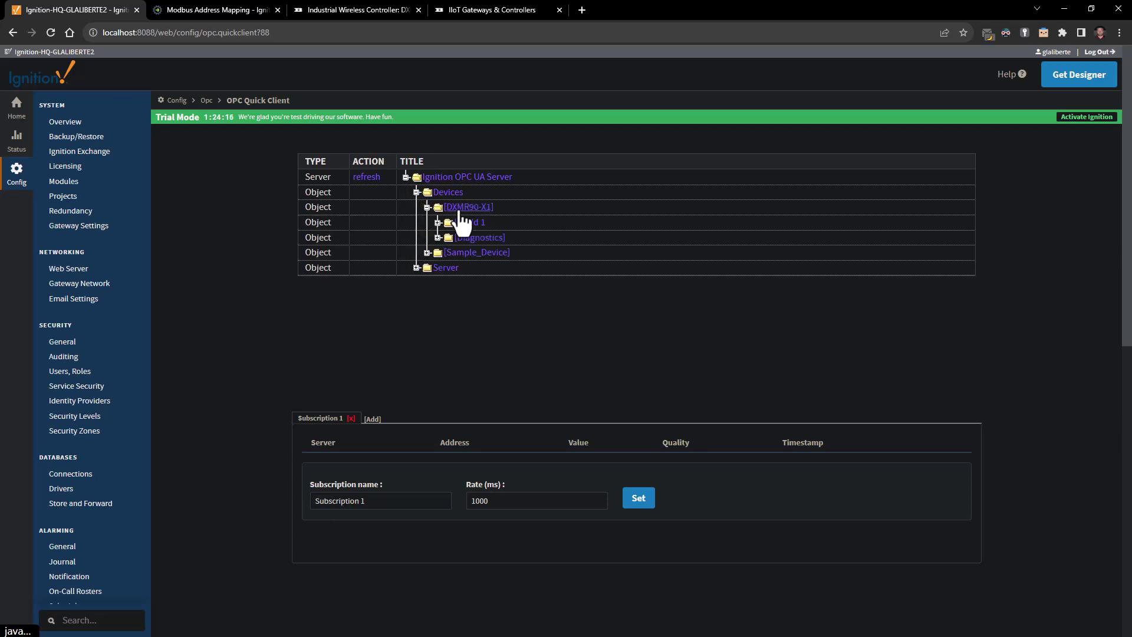
left_click(438, 223)
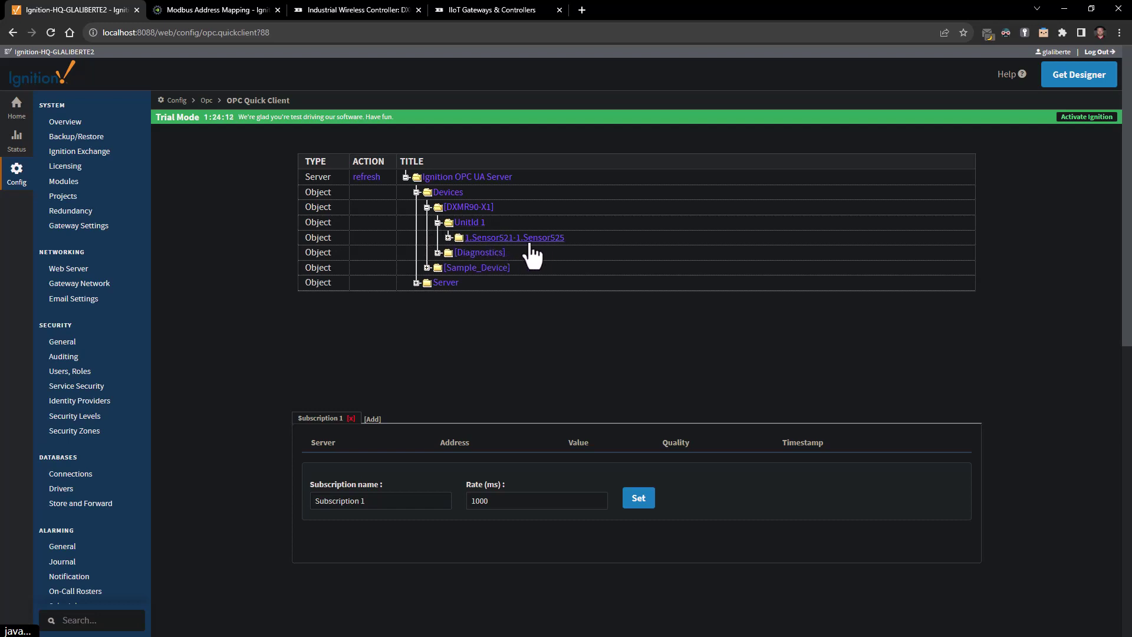
- Expand the Sensor521–Sensor525 range and read 1.Sensor521, returning 33 with Good quality
left_click(449, 238)
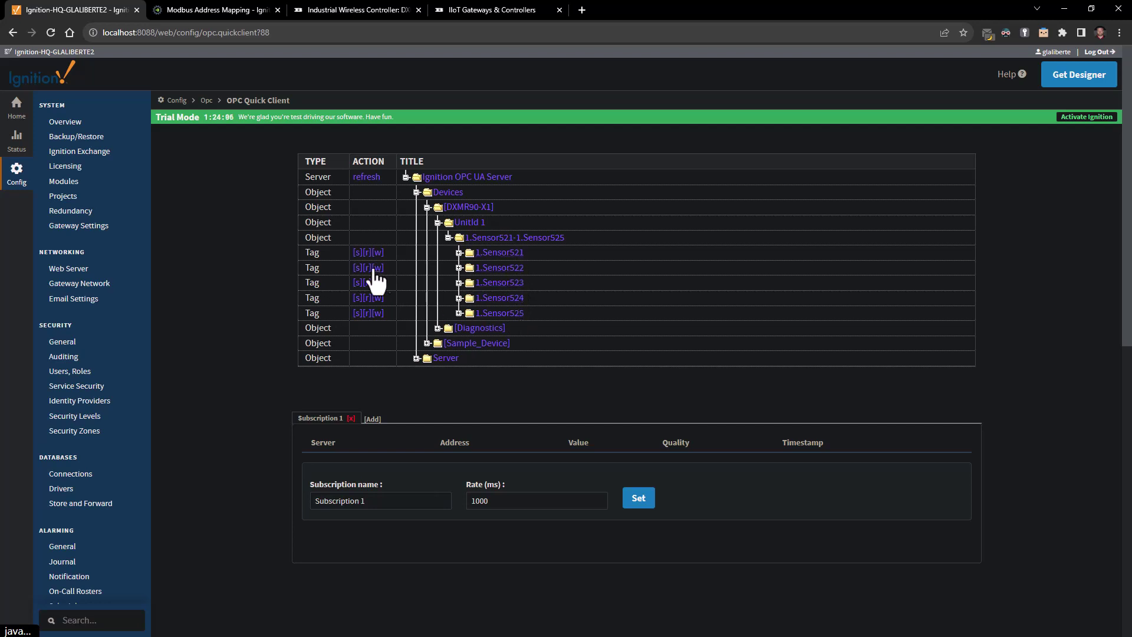
left_click(367, 253)
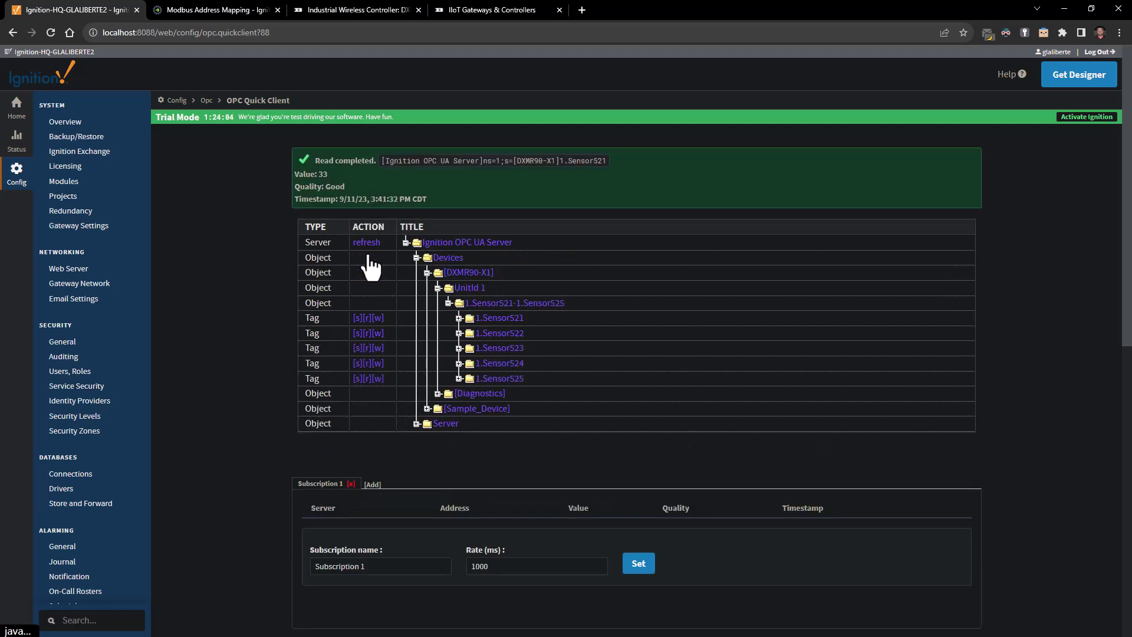
mouse_move(304, 175)
left_mouse_down()
mouse_move(335, 174)
mouse_move(293, 189)
left_mouse_up()
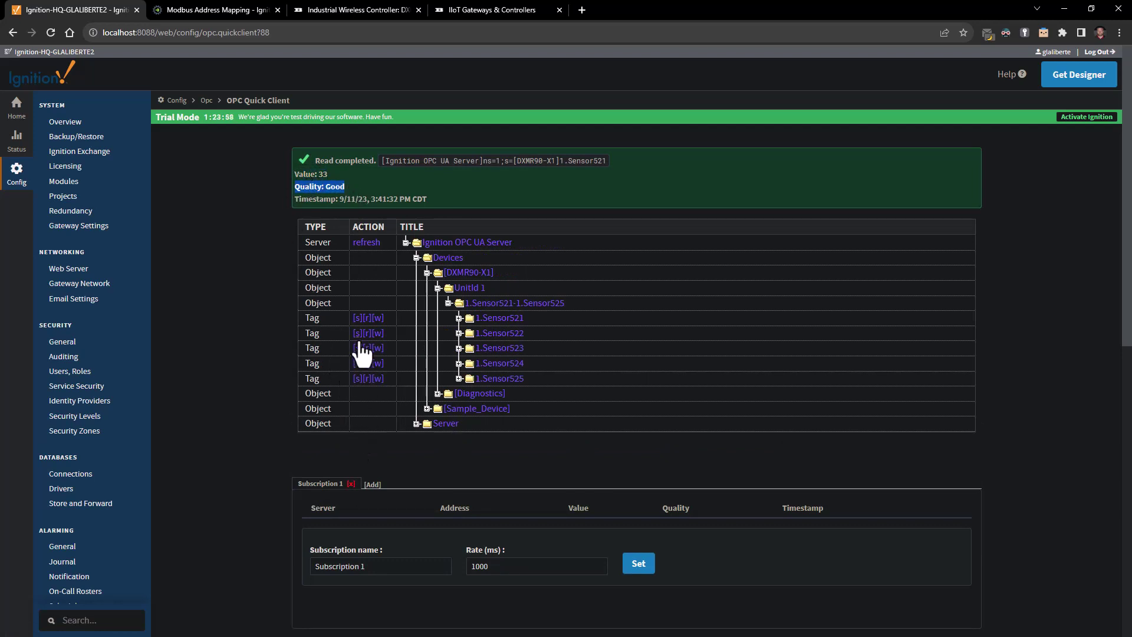
- Subscribe to 1.Sensor521 and 1.Sensor522 in Subscription 1 at 1000 ms
left_click(494, 568)
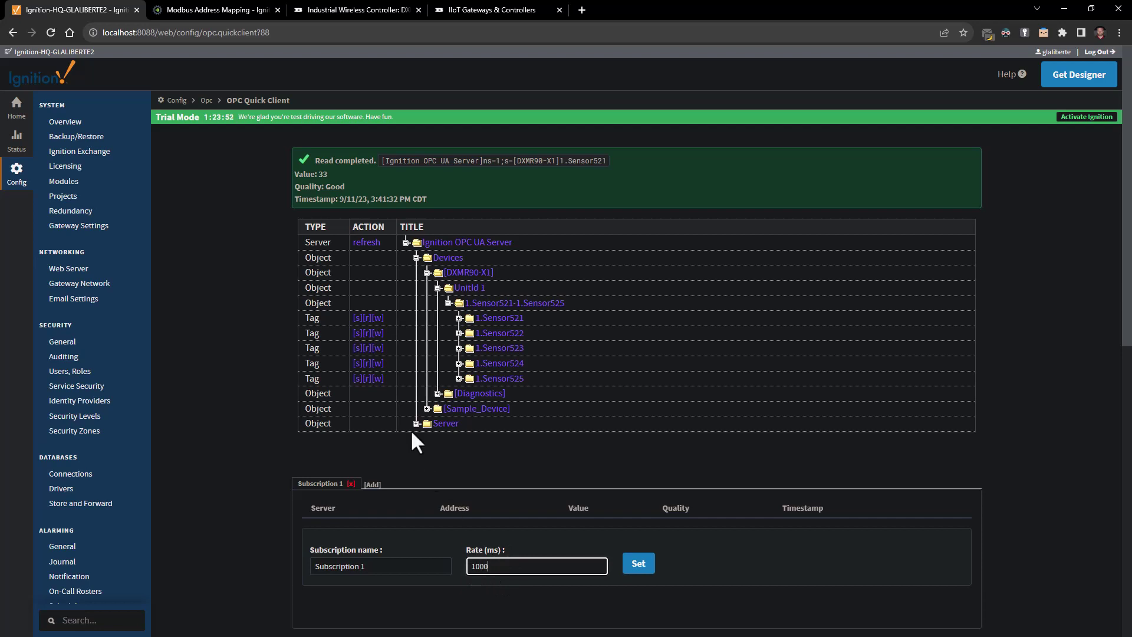
left_click(357, 319)
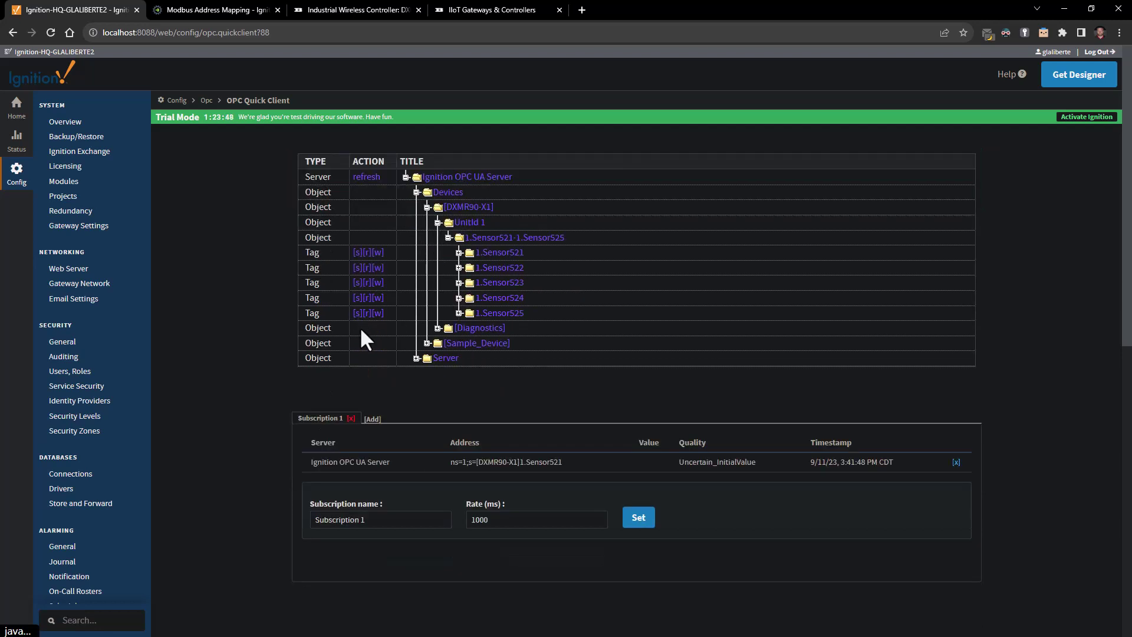
left_click(357, 268)
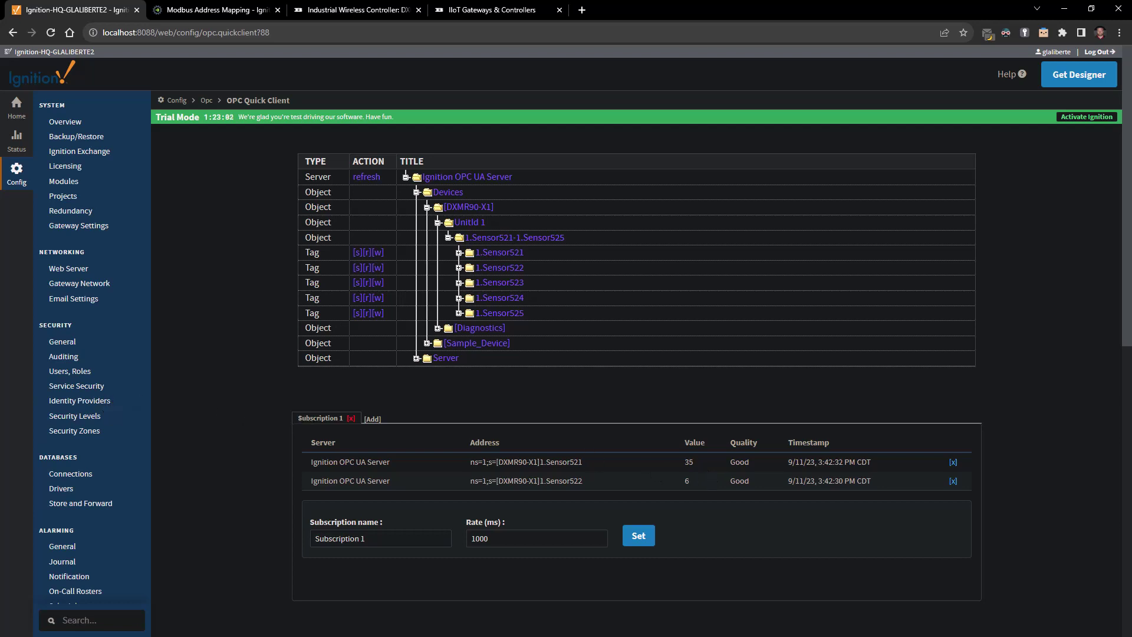
- Return to the gateway Home page showing Meet Ignition
left_click(15, 116)
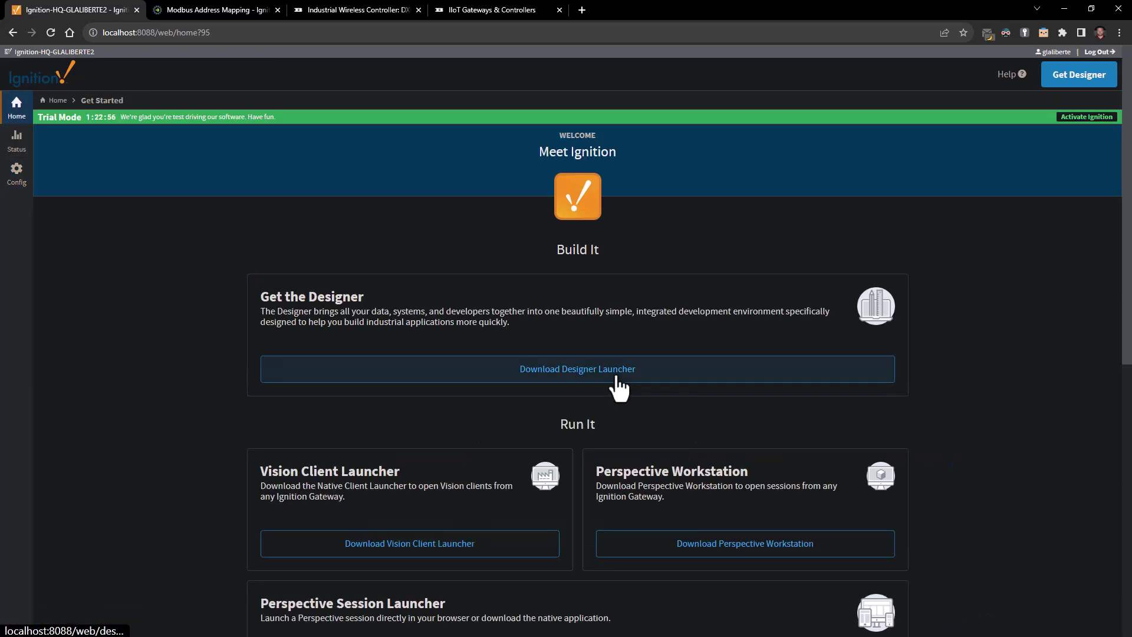